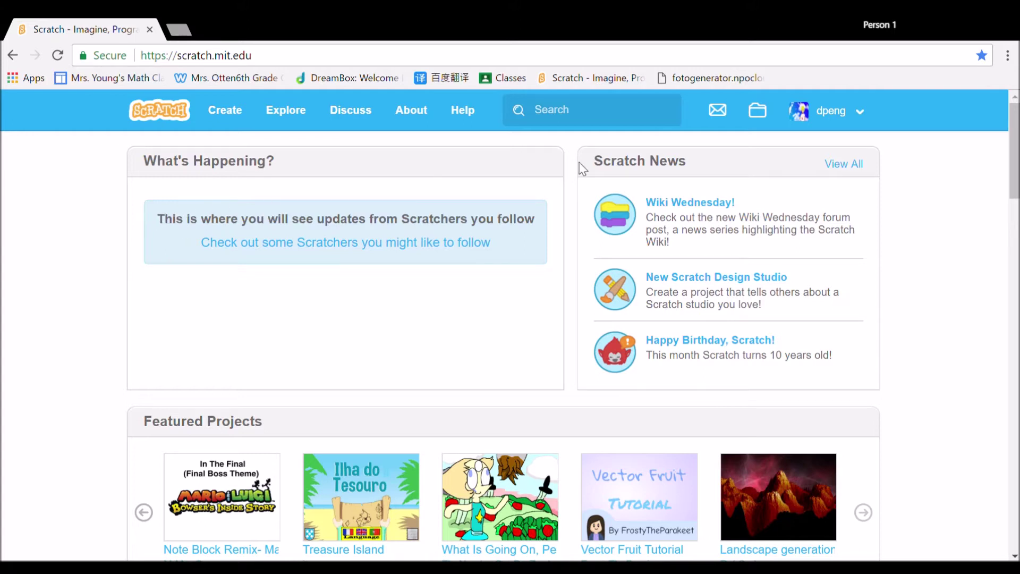
Create a new project from My Stuff and start retitling it 'High Score!'.
click(806, 117)
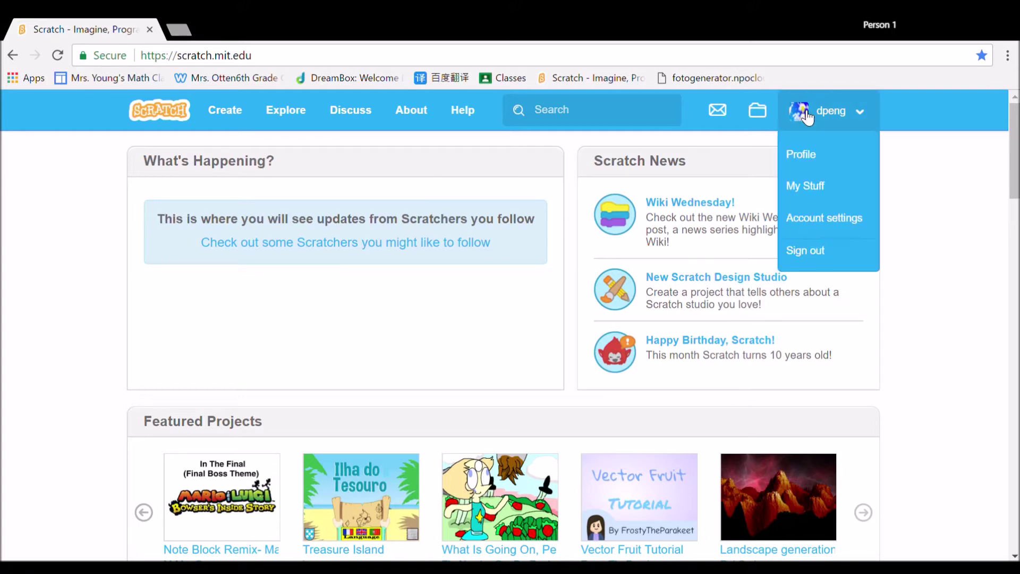
click(844, 198)
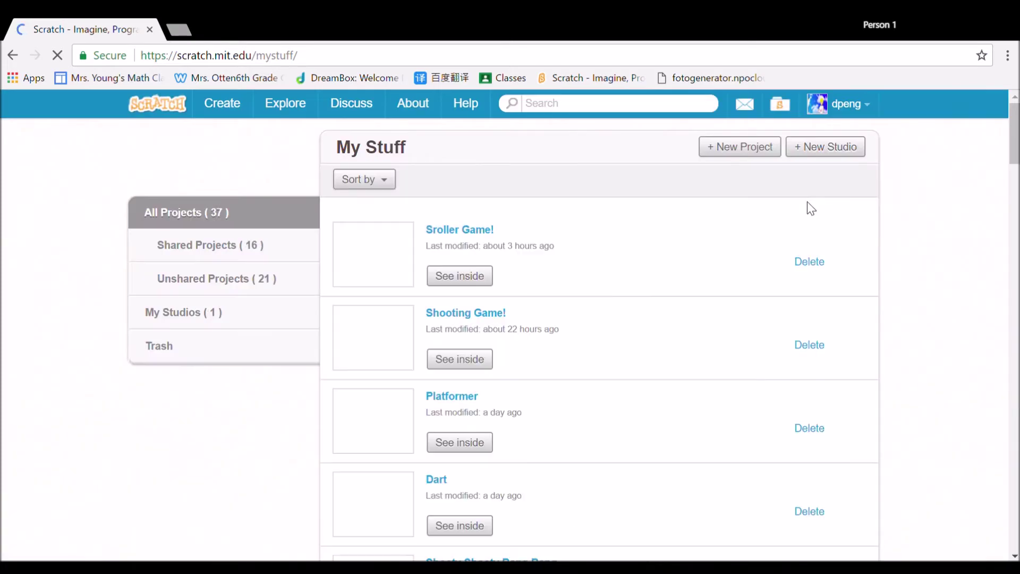
click(770, 148)
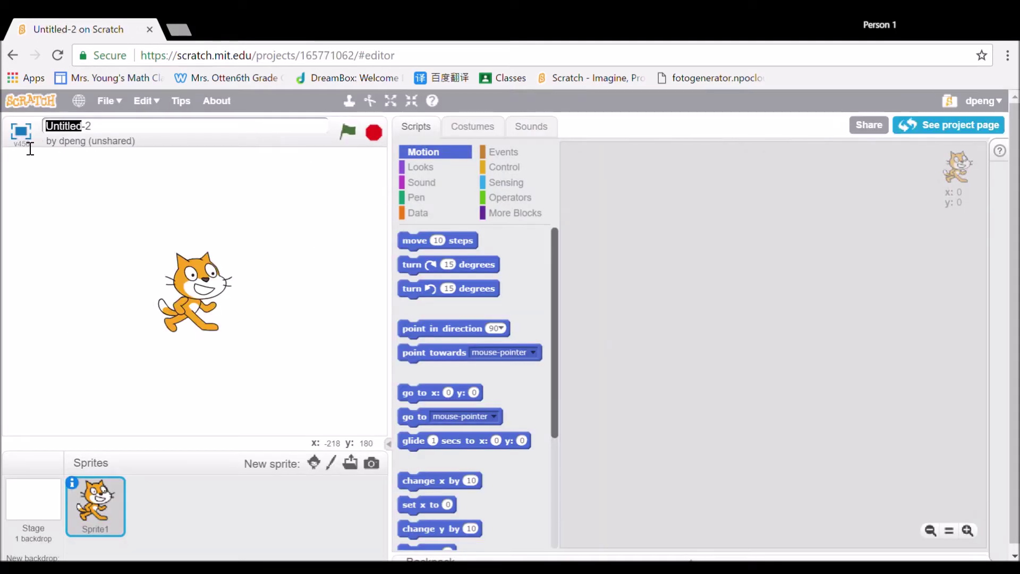
drag(140, 131, 36, 132)
text(Hig)
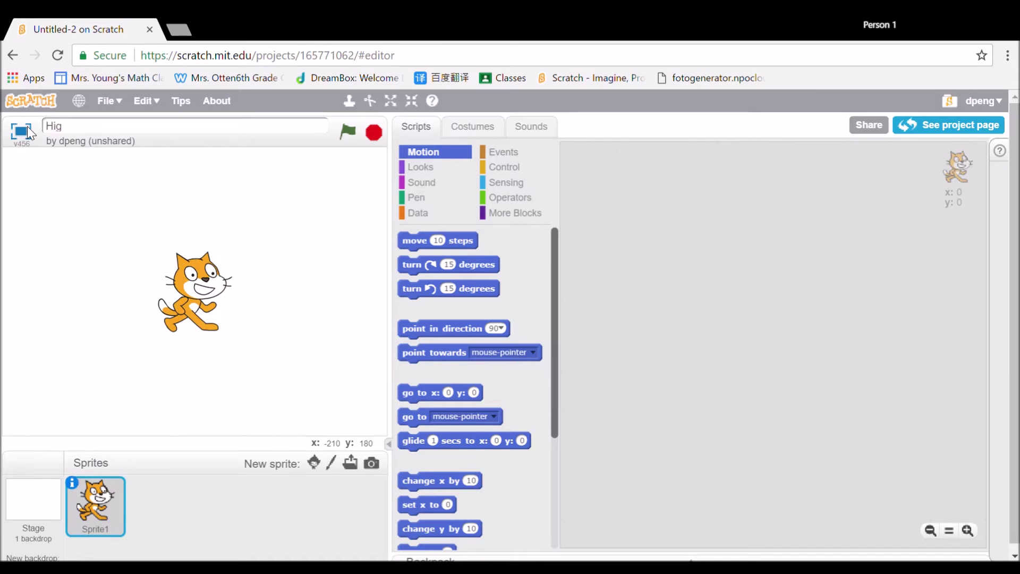
text(ht)
key(BackSpace)
key(BackSpace)
key(BackSpace)
key(BackSpace)
key(BackSpace)
text(High)
text( Score)
Add a 'when green flag clicked' hat block and create the 'score' variable.
click(520, 153)
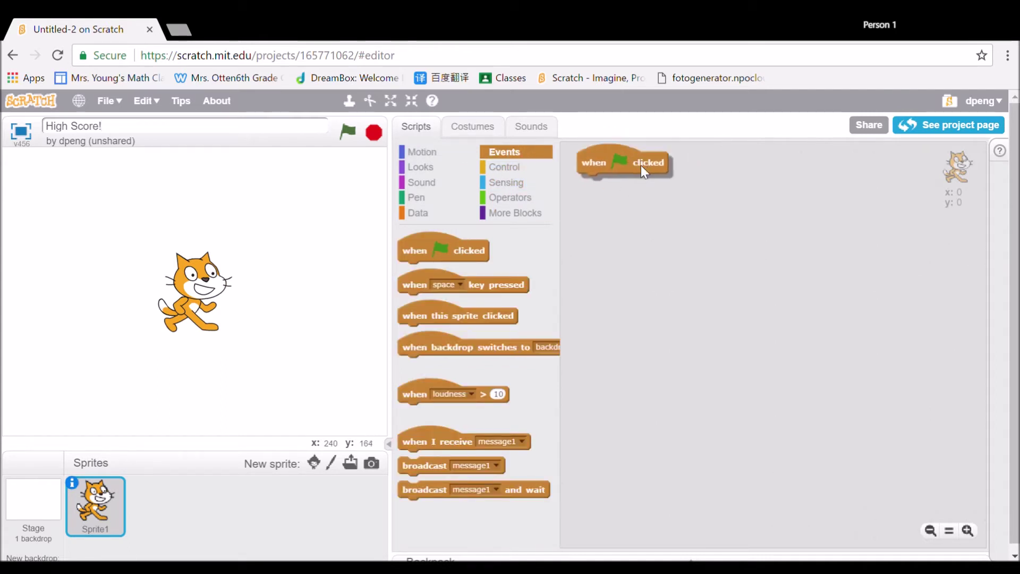
drag(461, 249, 637, 168)
click(418, 213)
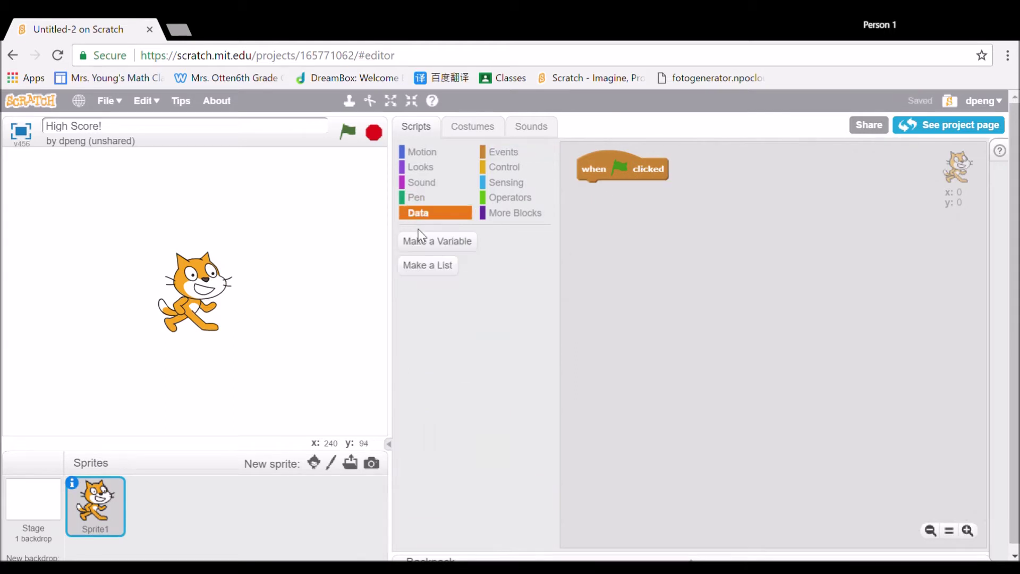
click(436, 241)
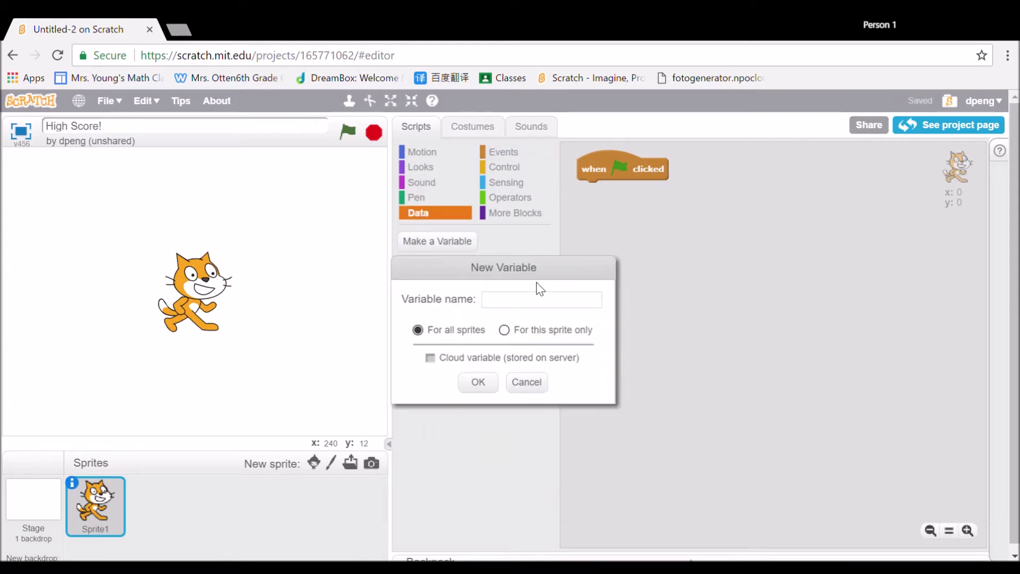
text(score)
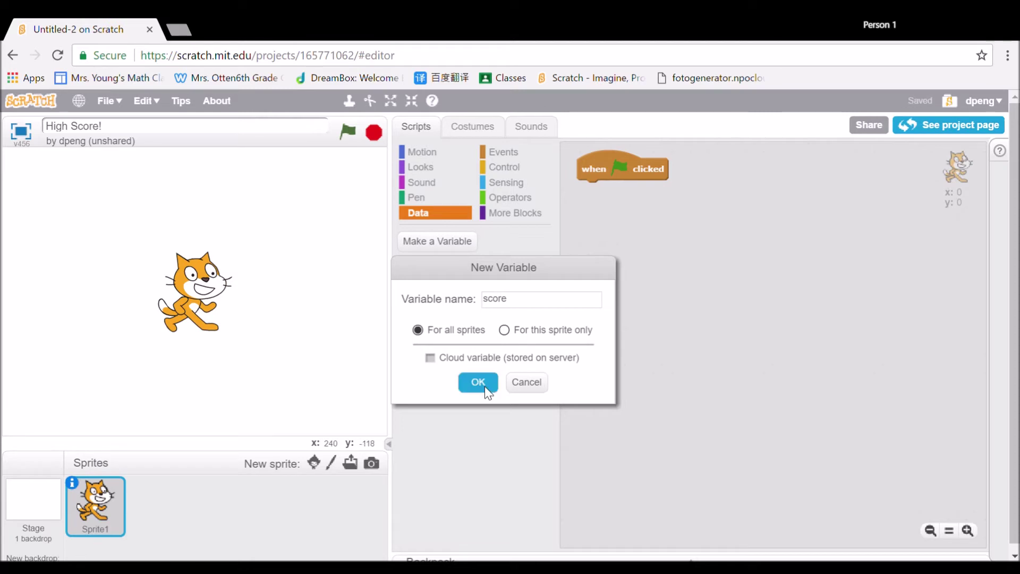
click(478, 382)
Create 'high score' as a cloud variable.
click(461, 241)
text(high s)
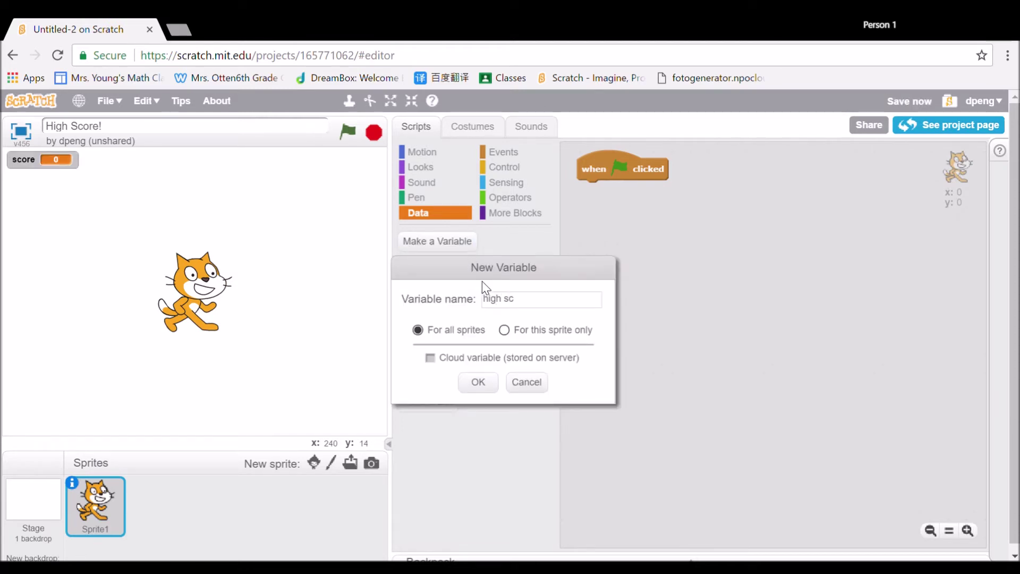
text(core)
click(430, 357)
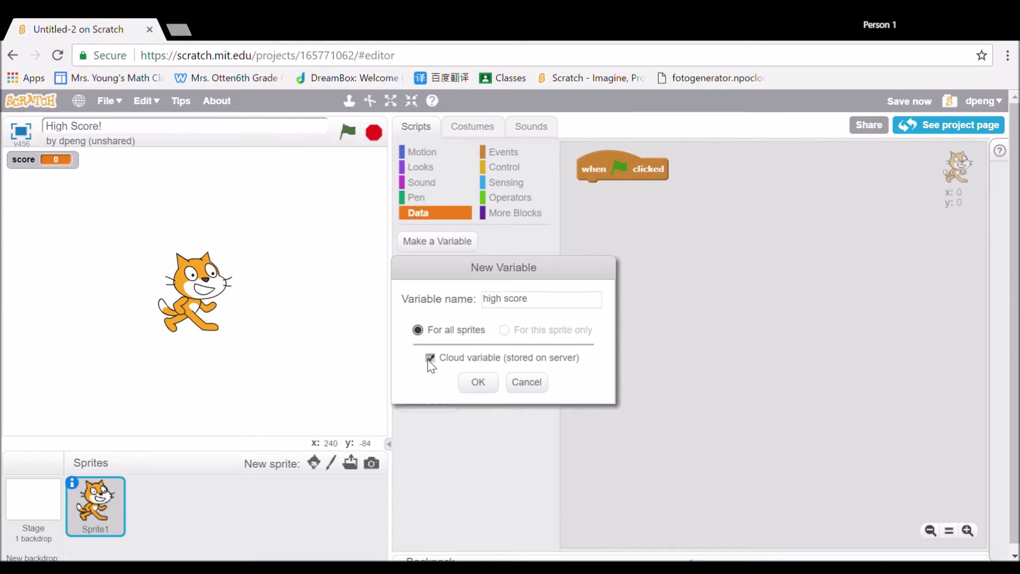
click(478, 382)
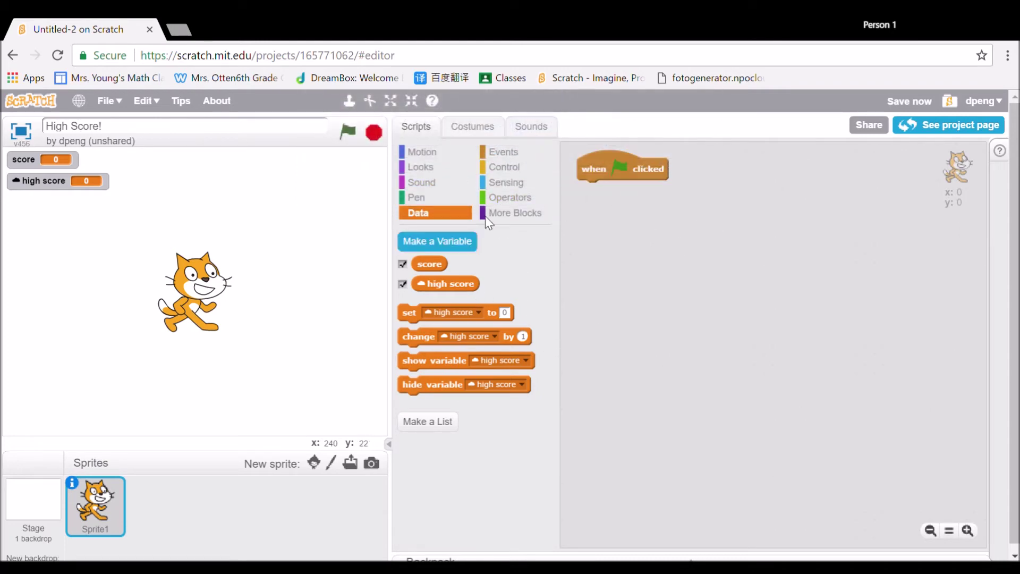
Build a forever loop under the flag holding an if with a greater-than condition.
click(512, 168)
mouse_move(434, 313)
mouse_down()
mouse_move(583, 231)
mouse_move(604, 199)
mouse_up()
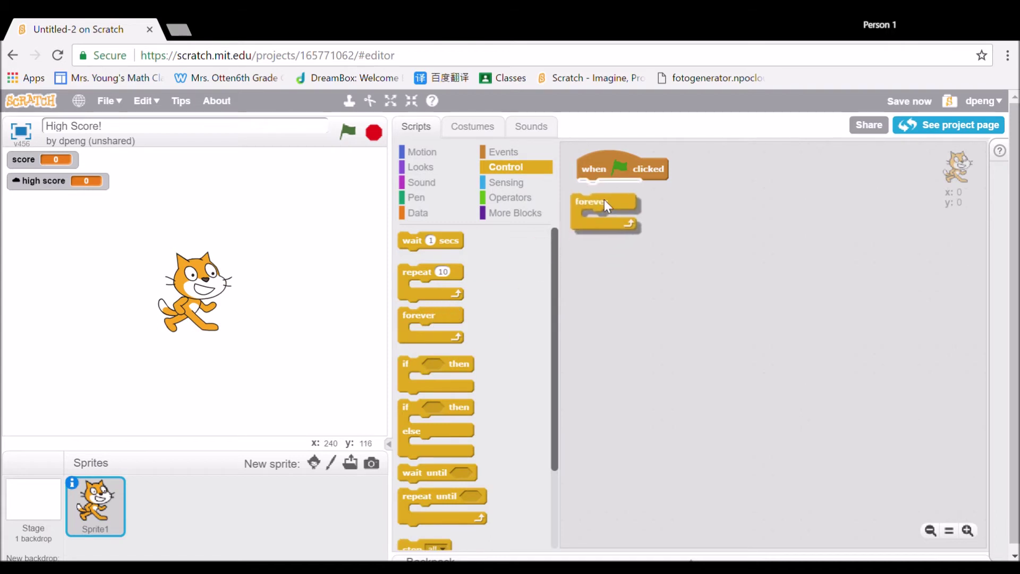
drag(409, 365, 603, 209)
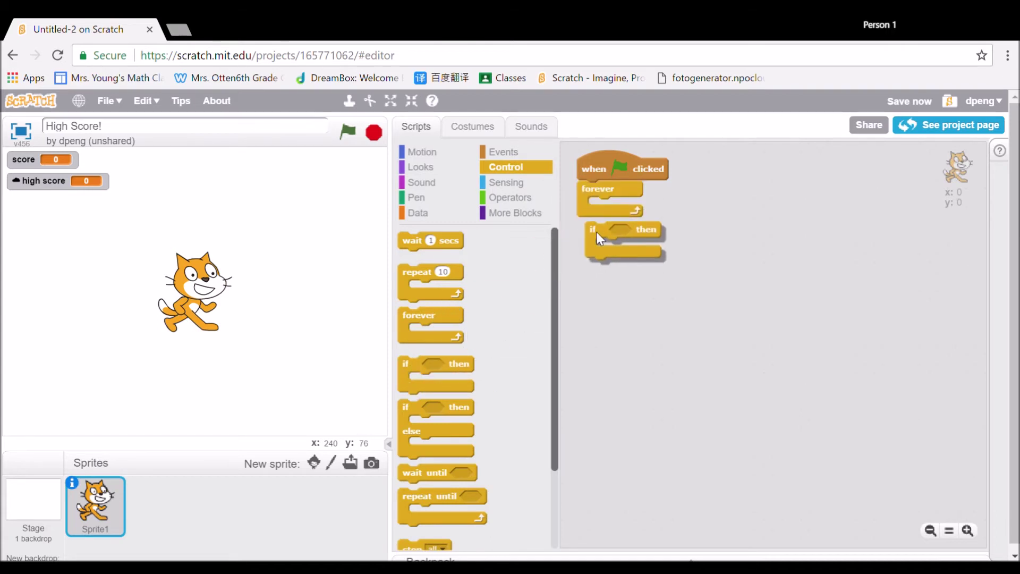
click(515, 197)
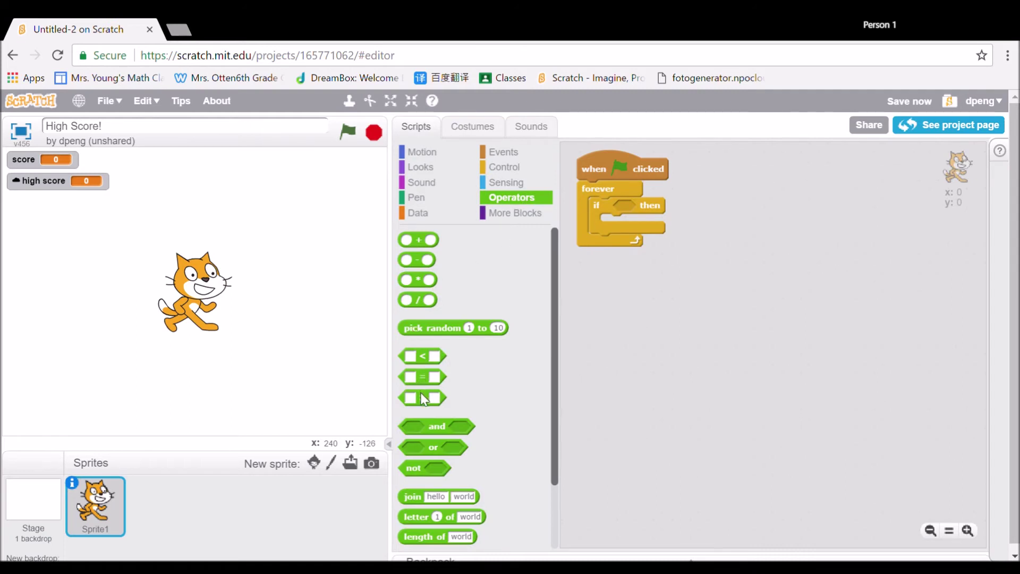
drag(423, 393, 639, 205)
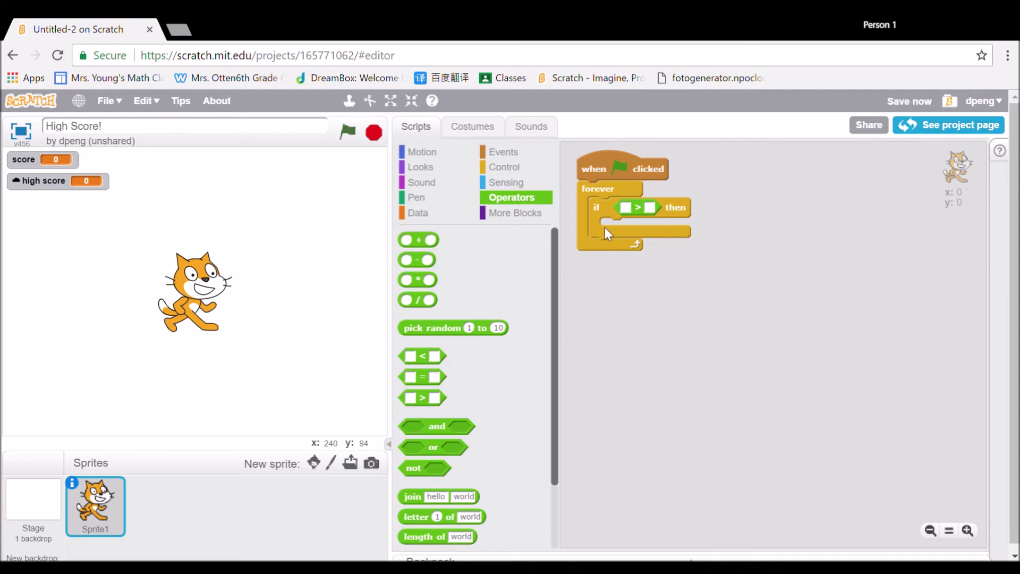
Make the condition score > high score, show the score monitor, and add 'set high score to score'.
click(422, 215)
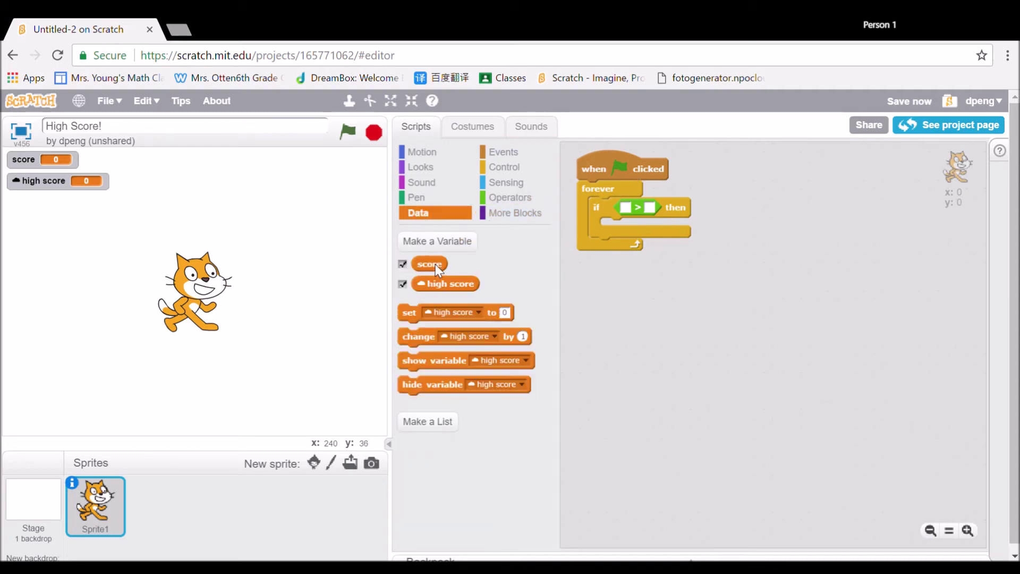
mouse_move(435, 264)
mouse_down()
mouse_move(640, 221)
mouse_move(650, 207)
mouse_up()
mouse_move(427, 284)
mouse_down()
mouse_move(607, 243)
mouse_move(685, 204)
mouse_up()
click(403, 265)
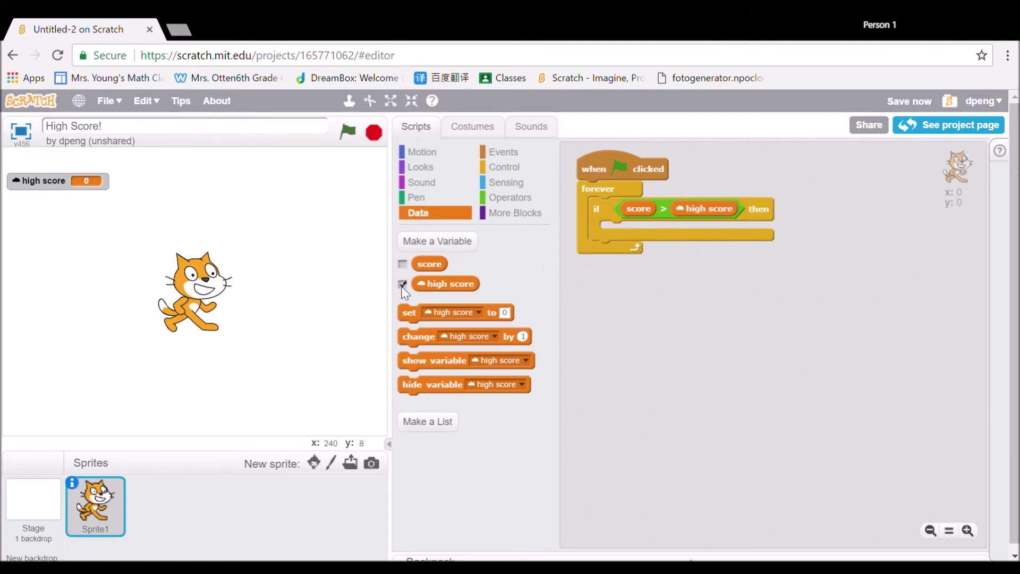
click(402, 265)
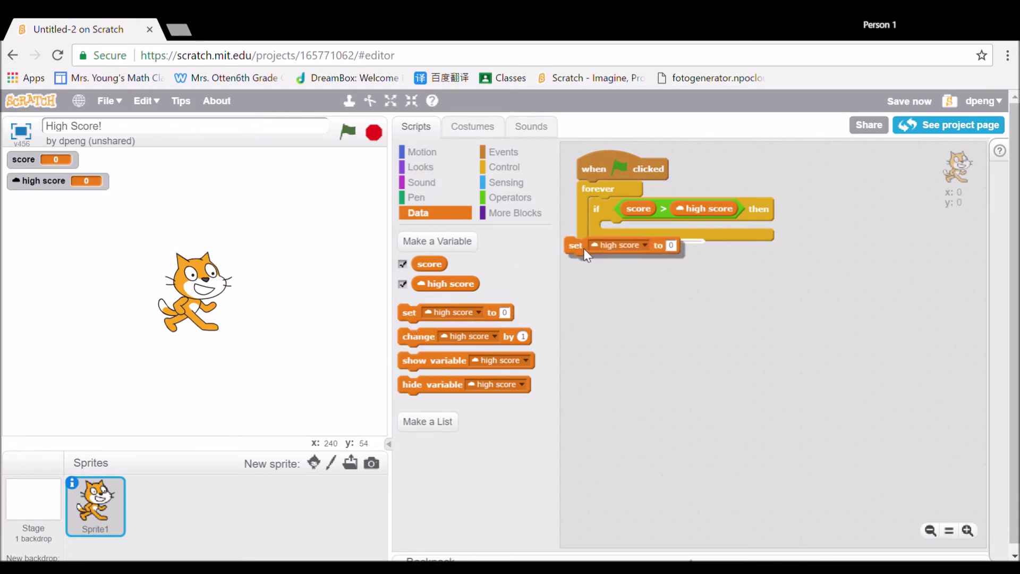
drag(411, 318, 615, 236)
drag(438, 270, 731, 236)
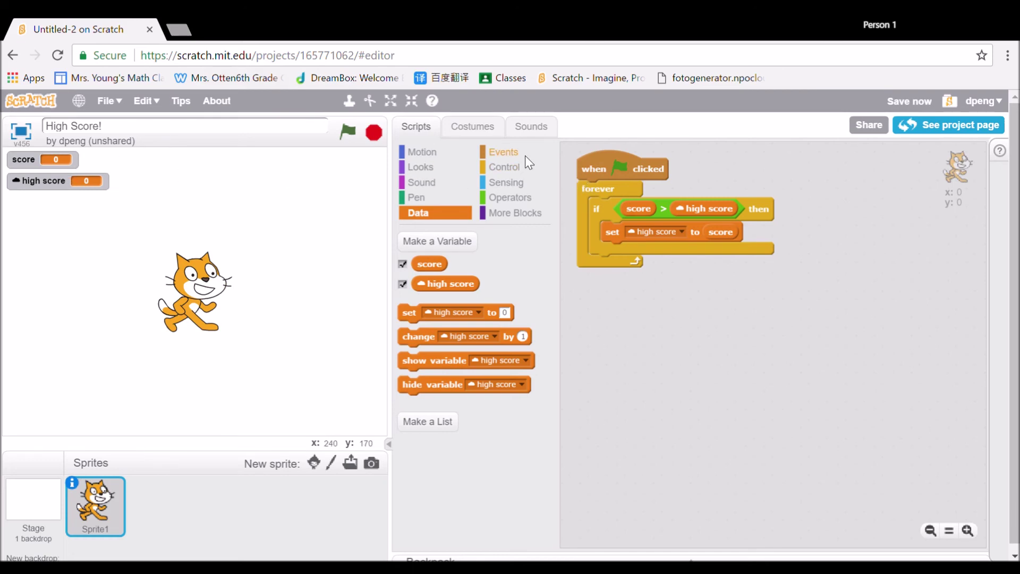
Switch the block palette to the Events category.
click(510, 153)
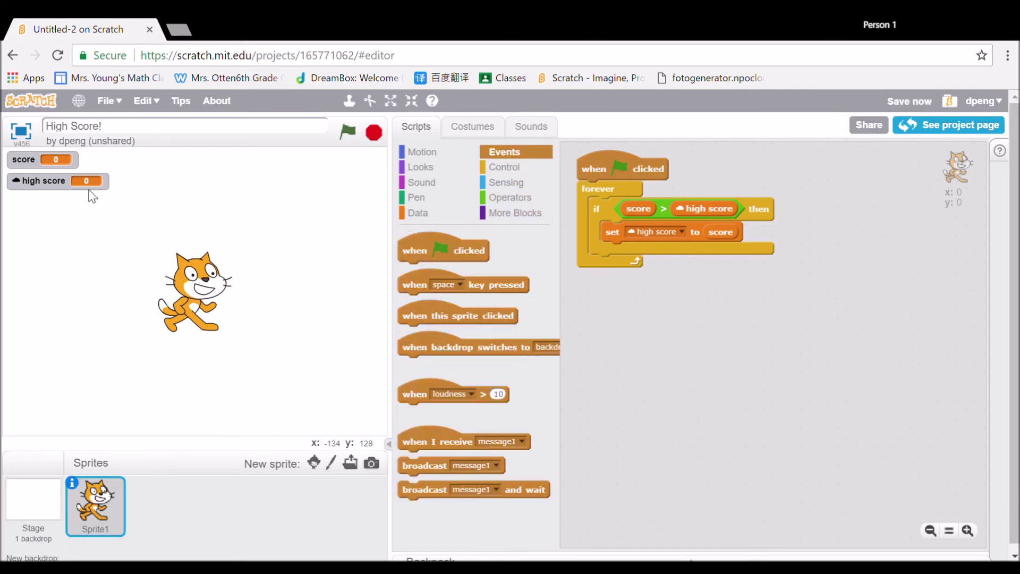
Set high score to 20 with a temporary set block, then add a 'when space key pressed' hat.
click(416, 213)
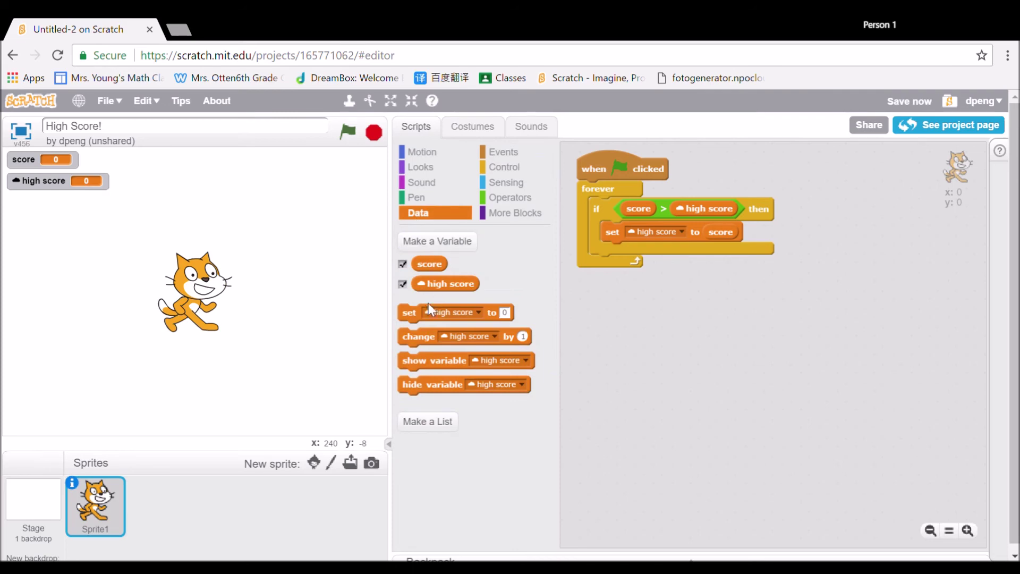
drag(470, 318, 703, 339)
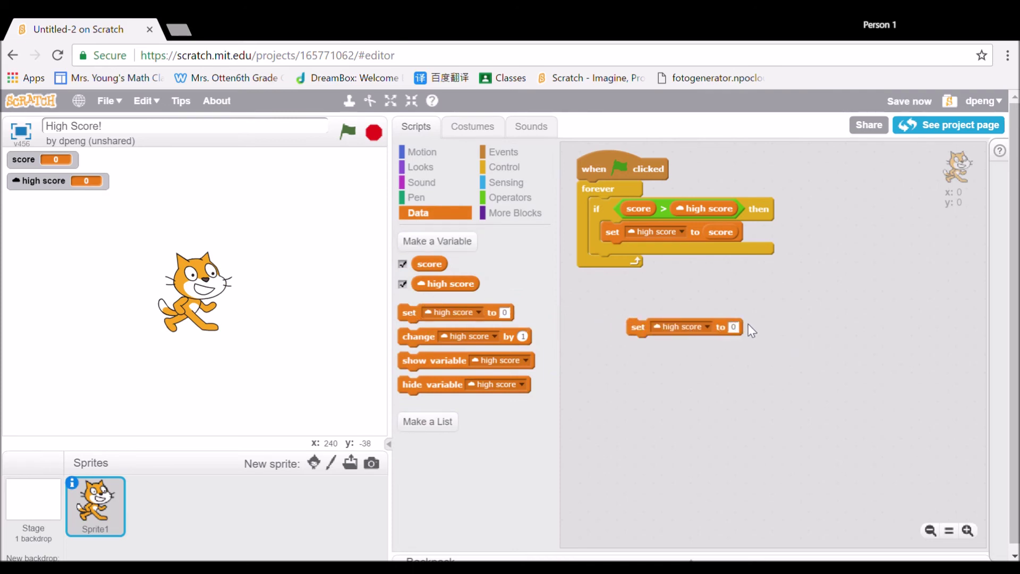
click(733, 326)
text(20)
click(537, 154)
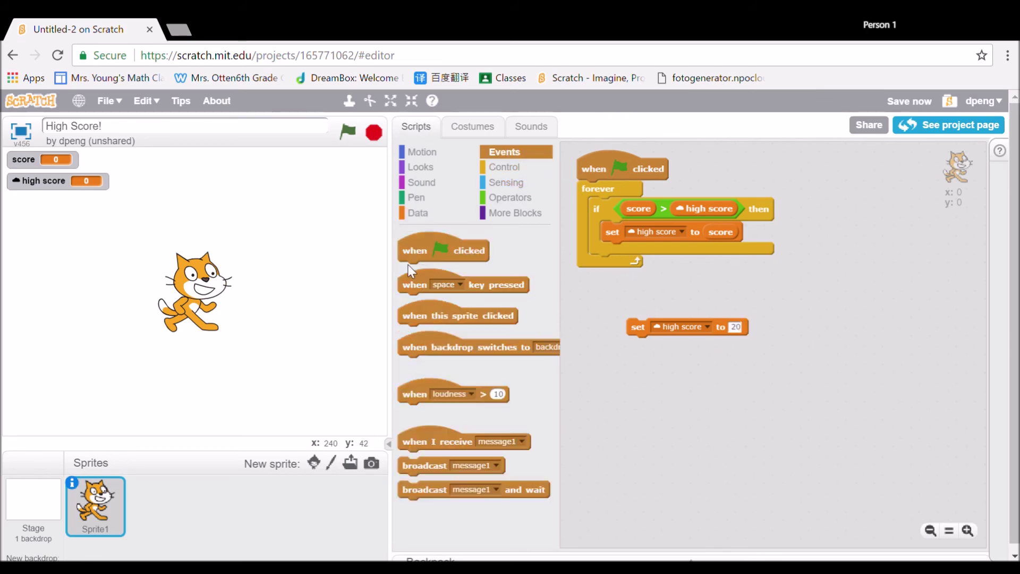
click(637, 331)
drag(636, 331, 469, 379)
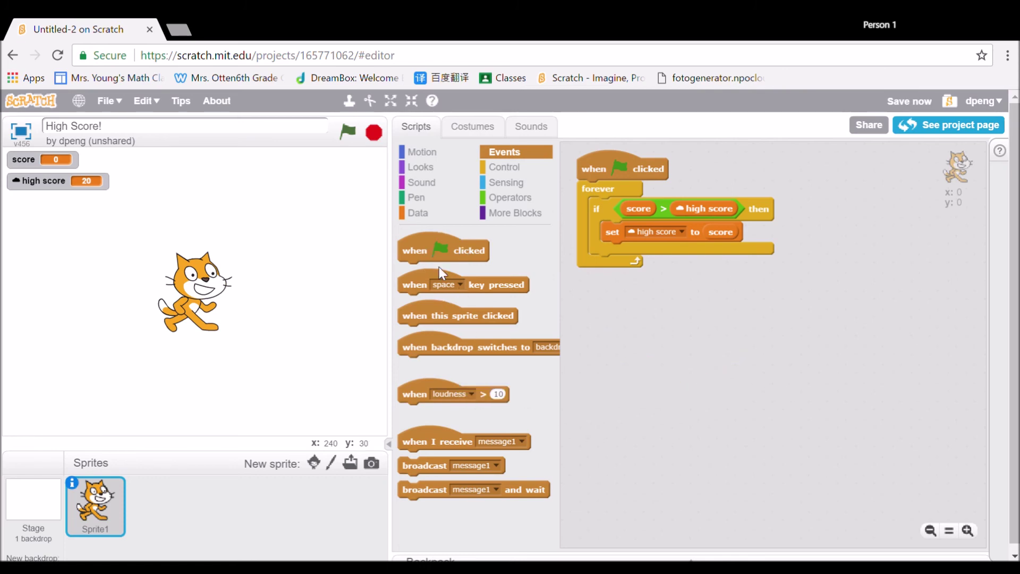
drag(430, 286, 652, 330)
Attach 'change score by 1' under the space-key hat block.
click(420, 213)
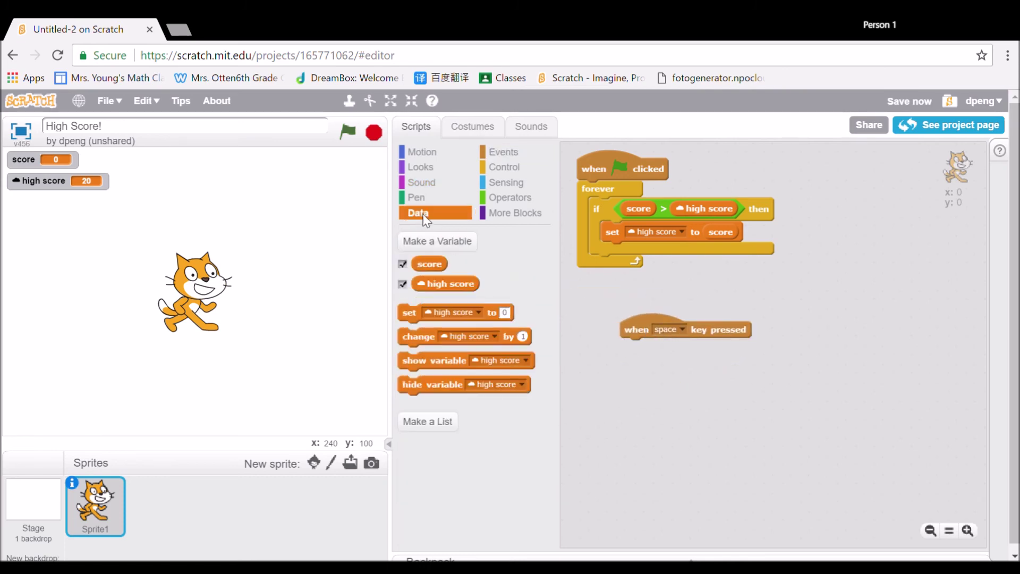
drag(414, 336, 636, 354)
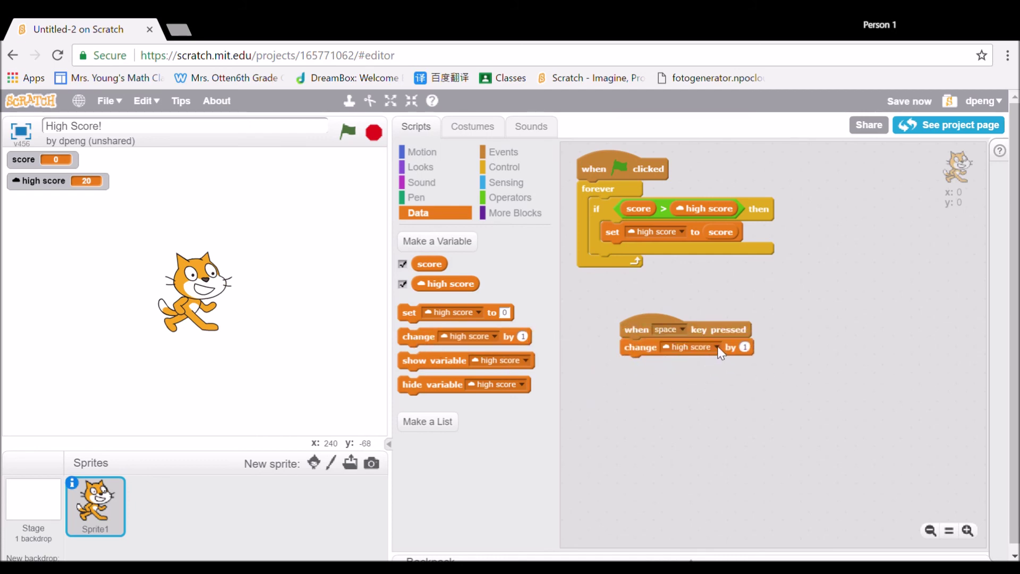
click(717, 346)
click(718, 363)
Press space repeatedly to raise score to 21, past the high score of 20.
key(space)
key(space)
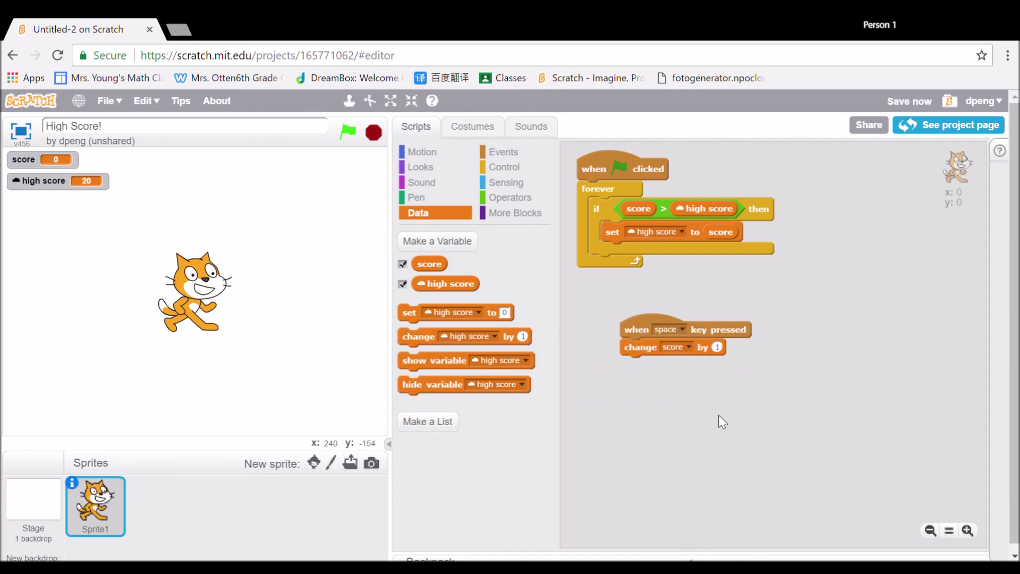
key(space)
key(space)
key(space)
key(space)
key(space)
key(space)
key(space)
key(space)
key(space)
key(space)
key(space)
key(space)
key(space)
key(space)
key(space)
key(space)
key(space)
key(space)
key(space)
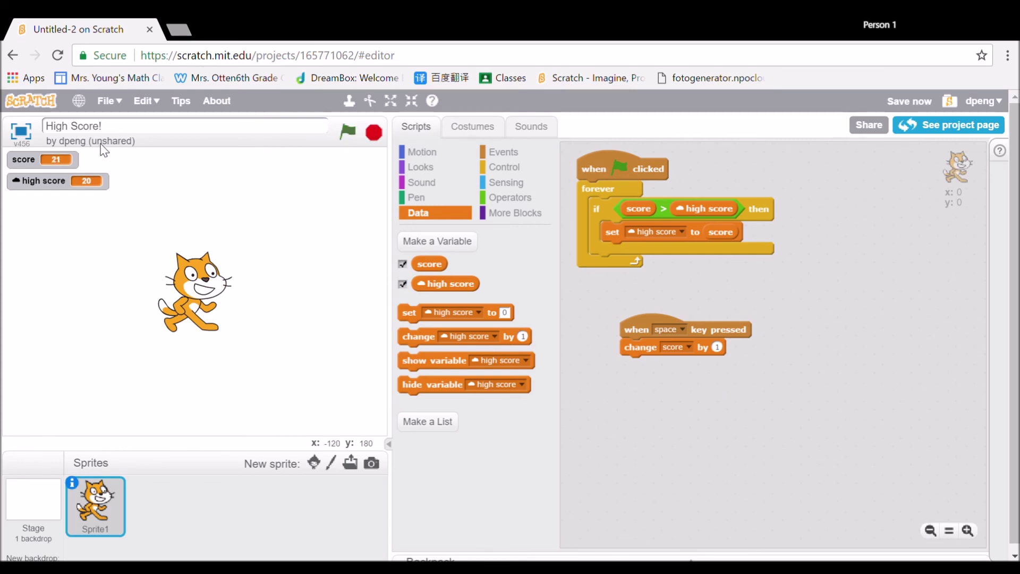
key(space)
Run the green-flag script, press space until score and high score reach 59, then stop.
click(353, 131)
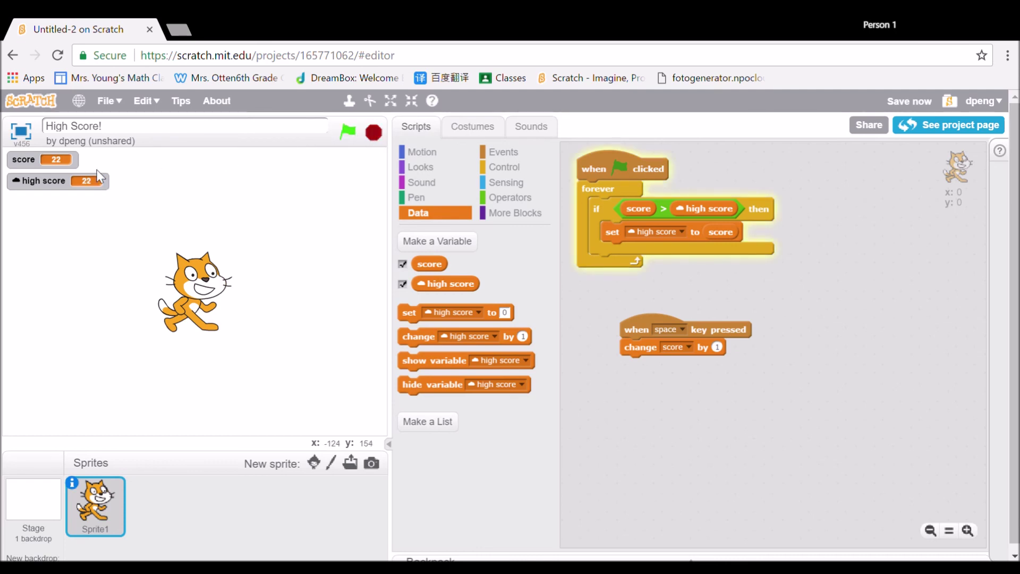
key(space)
key(space)
key(space)
key(space)
key(space)
key(space)
key(space)
key(space)
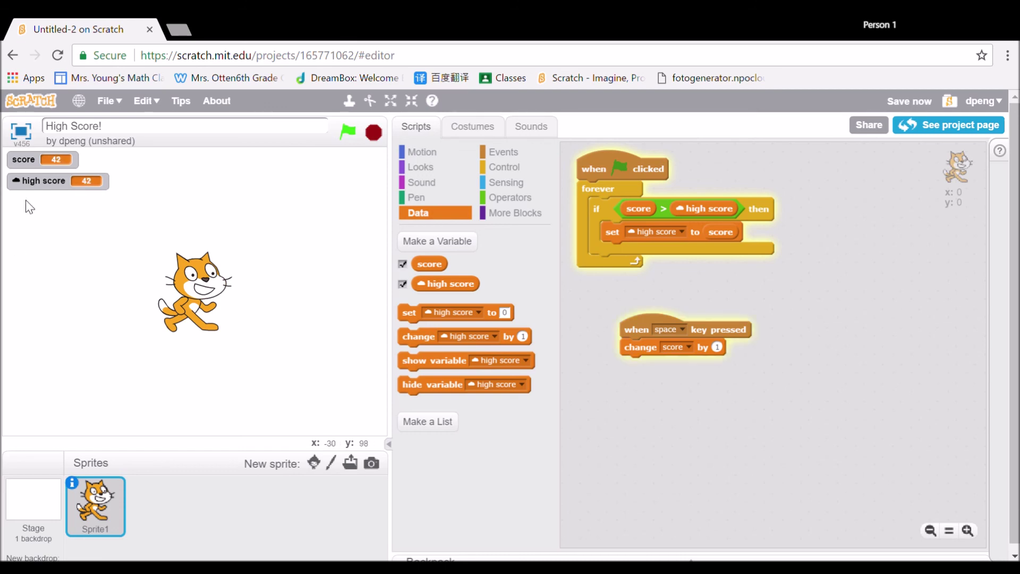
key(space)
key(space)
key(space)
key(space)
key(space)
key(space)
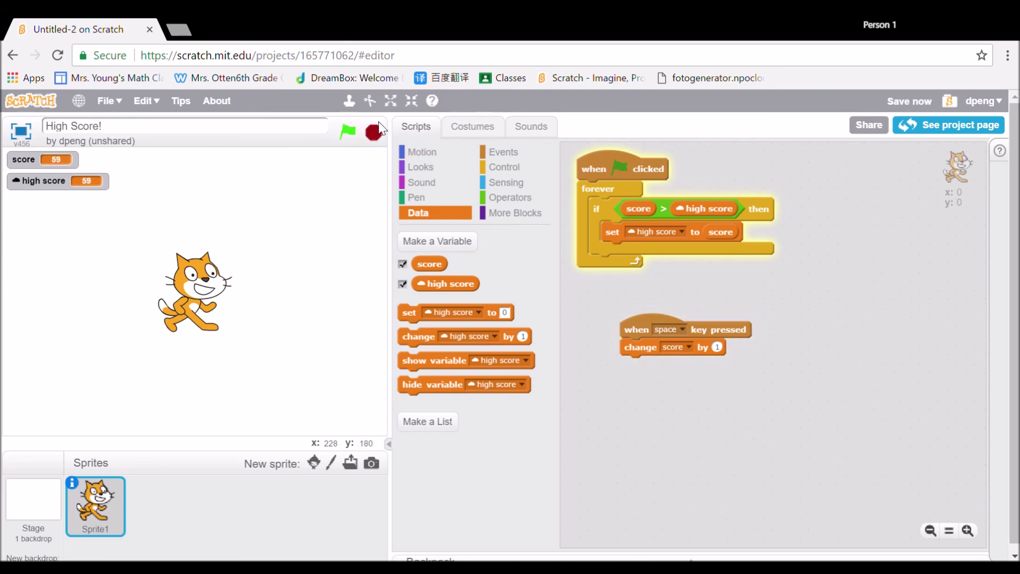
click(374, 131)
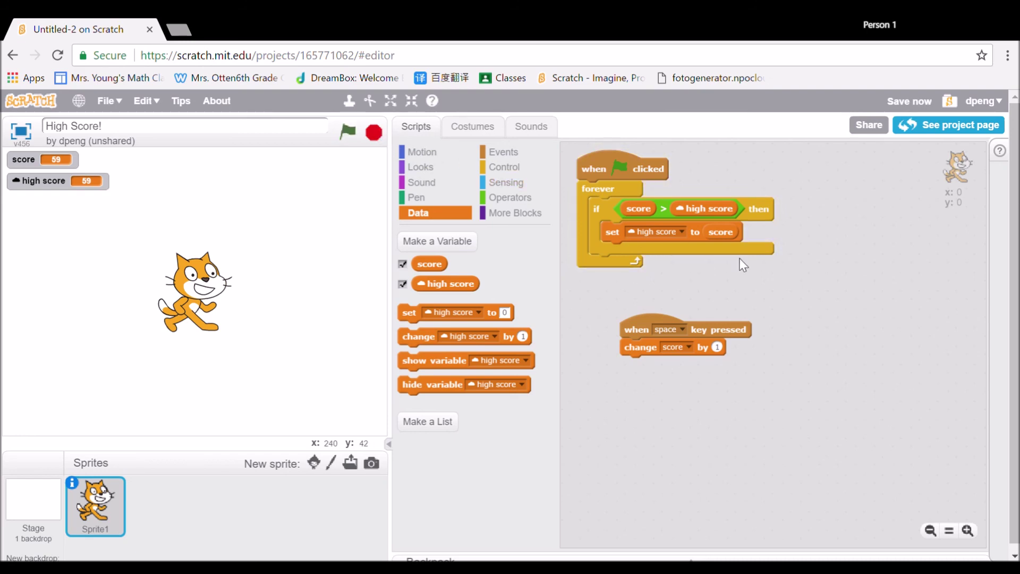